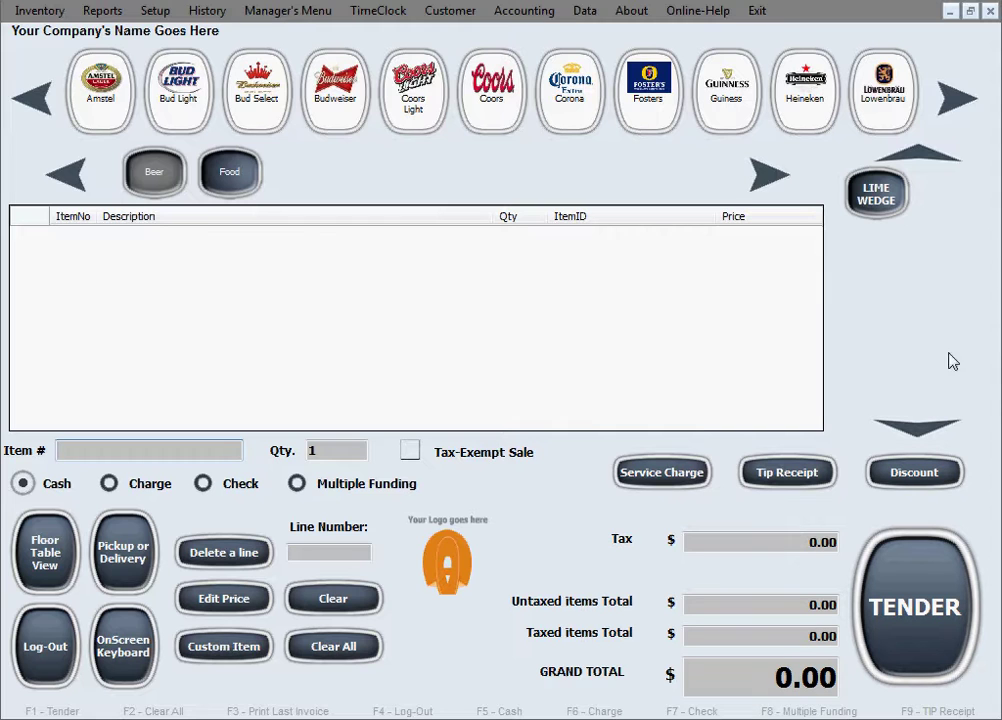
Open the customer mailing lists to view the e-mail and SMS options, and return to the main screen.
{"action": "left_click", "coordinate": [463, 11]}
{"action": "left_click", "coordinate": [489, 80]}
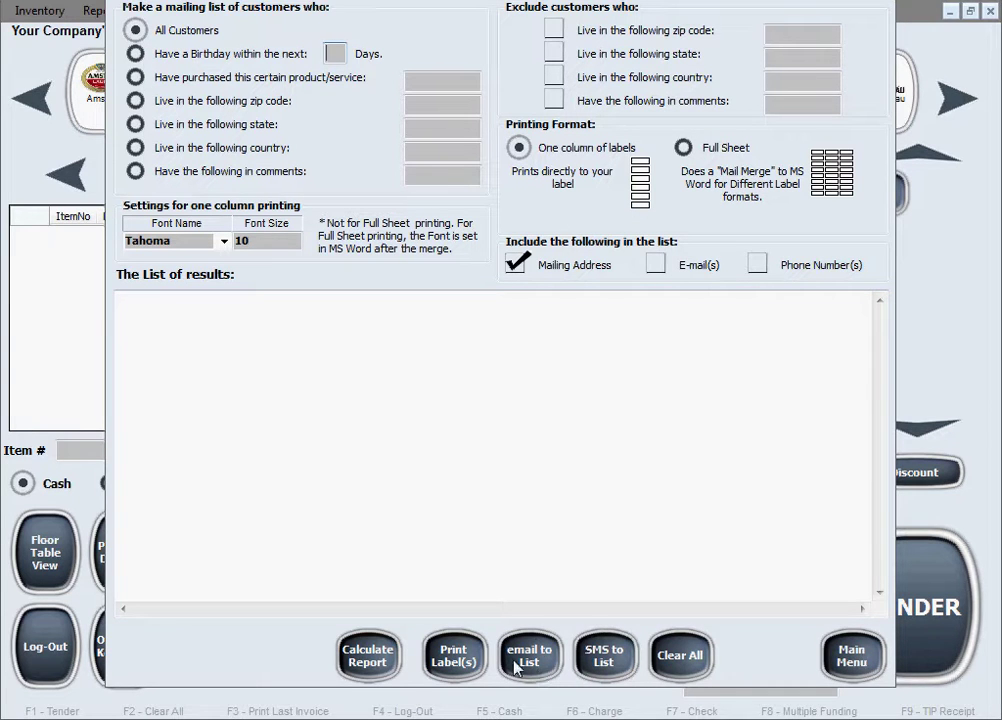
{"action": "left_click", "coordinate": [838, 657]}
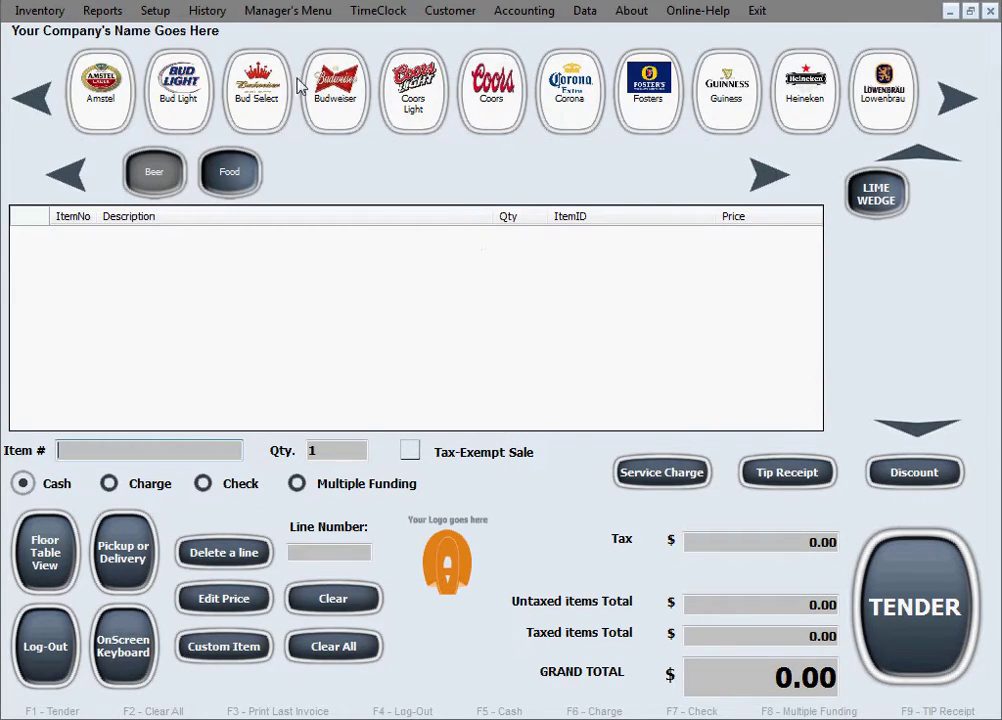
Open the e-mail and SMS setup, compare the Gmail option, and select Yahoo as the account type.
{"action": "left_click", "coordinate": [145, 11]}
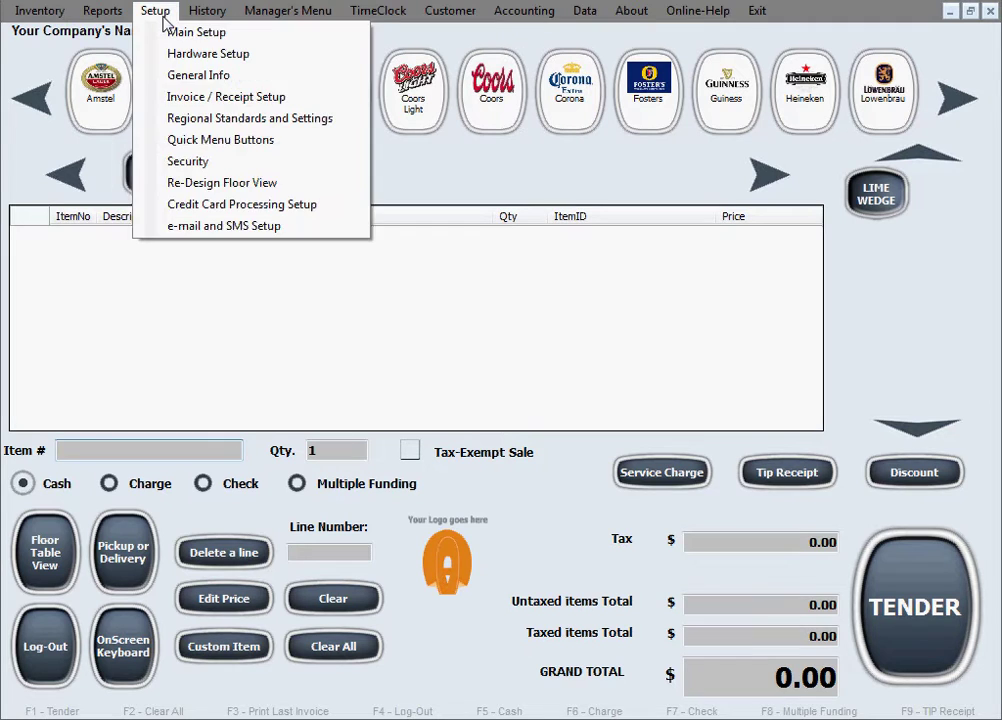
{"action": "left_click", "coordinate": [247, 226]}
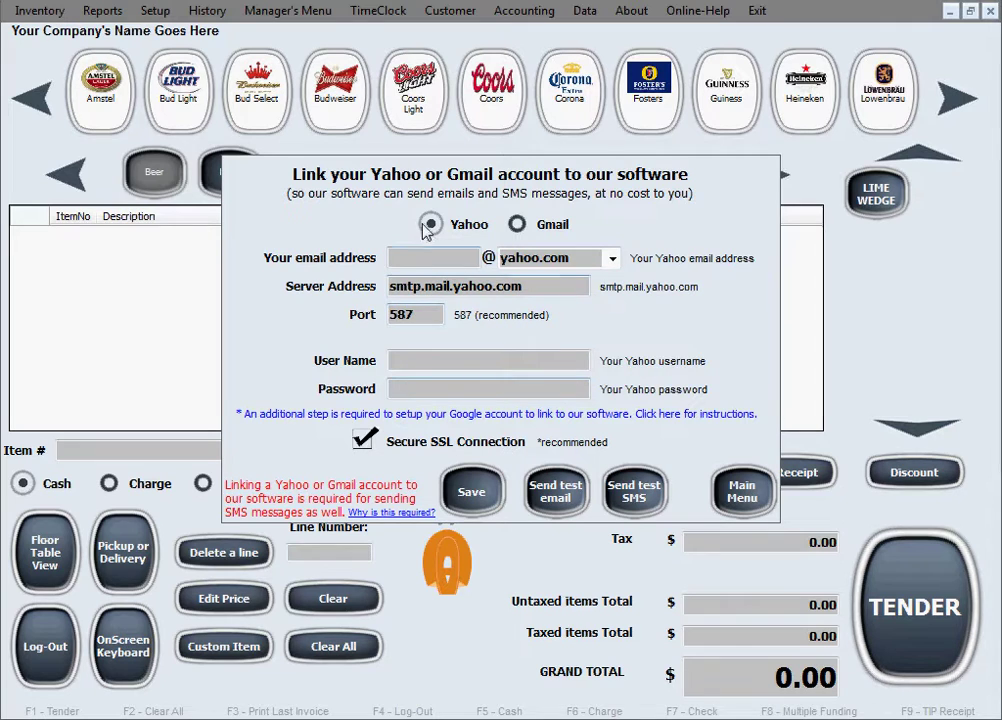
{"action": "left_click", "coordinate": [520, 226]}
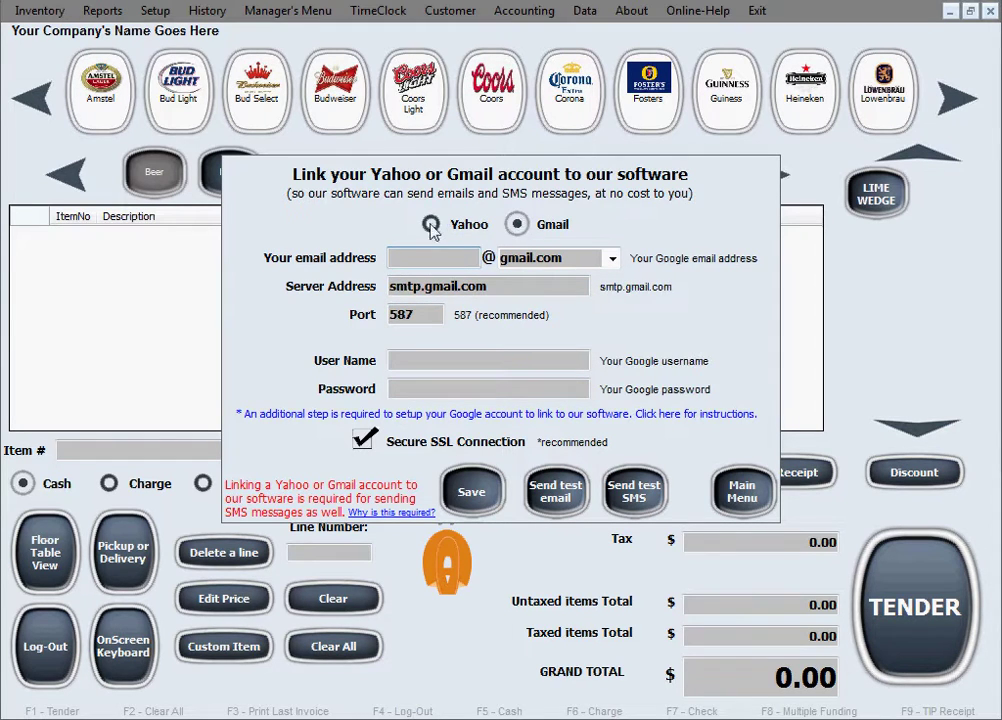
{"action": "left_click", "coordinate": [432, 226]}
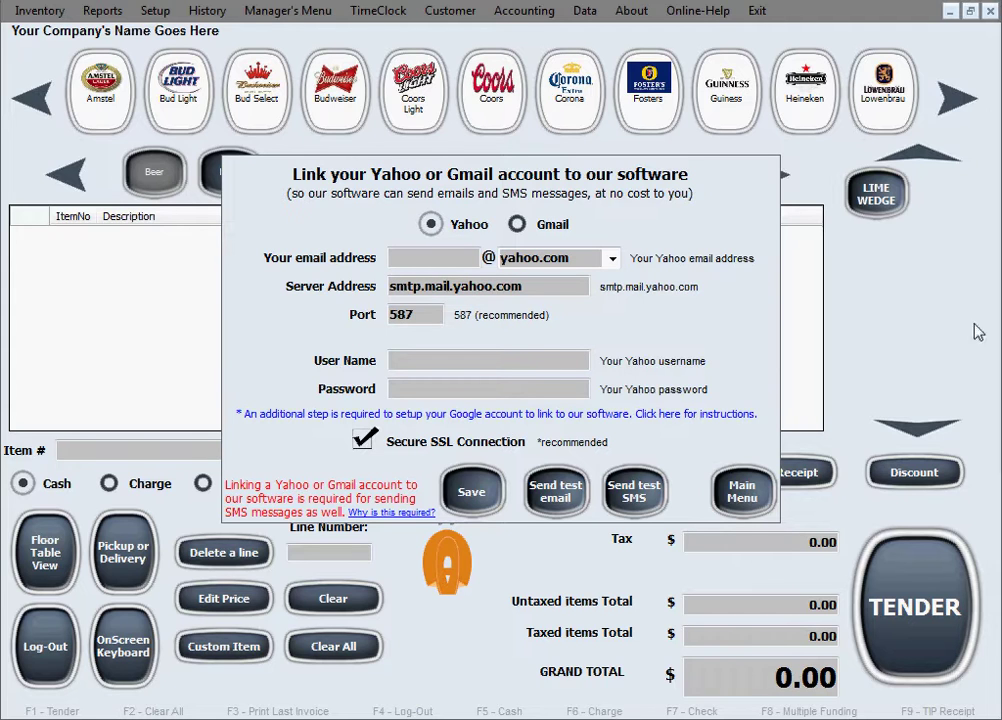
Enter the Yahoo e-mail account name, check the available domains and keep yahoo.com.
{"action": "left_click", "coordinate": [455, 259]}
{"action": "type", "text": "yourname"}
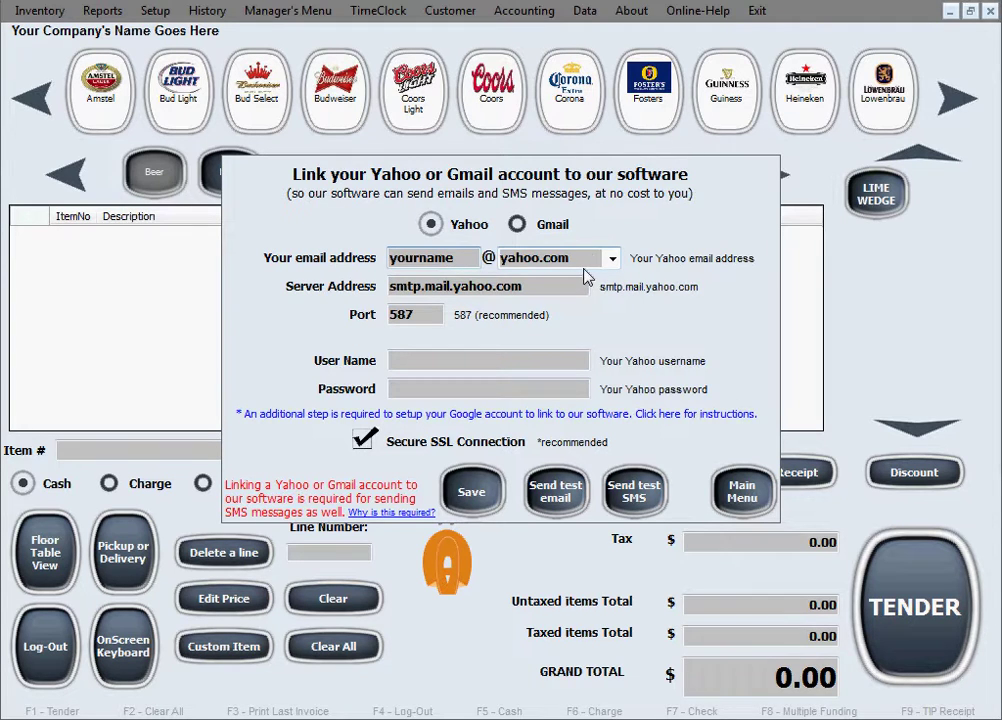
{"action": "left_click", "coordinate": [612, 258]}
{"action": "left_click_drag", "start_coordinate": [617, 604], "coordinate": [580, 633]}
{"action": "left_click_drag", "start_coordinate": [615, 577], "coordinate": [642, 259]}
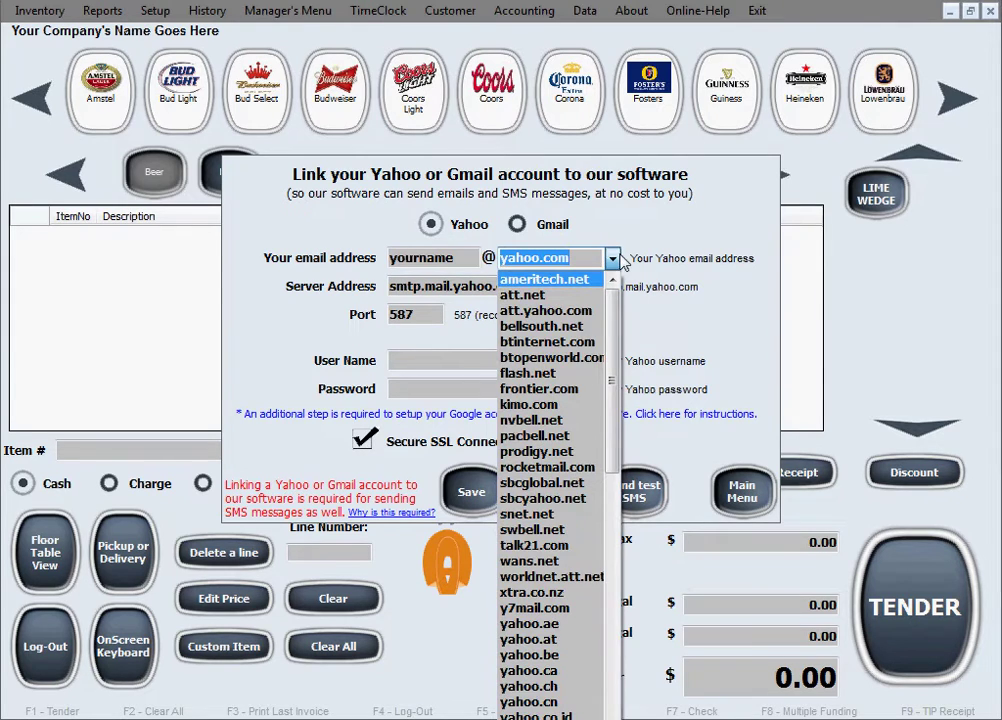
{"action": "left_click", "coordinate": [612, 258]}
{"action": "left_click", "coordinate": [519, 260]}
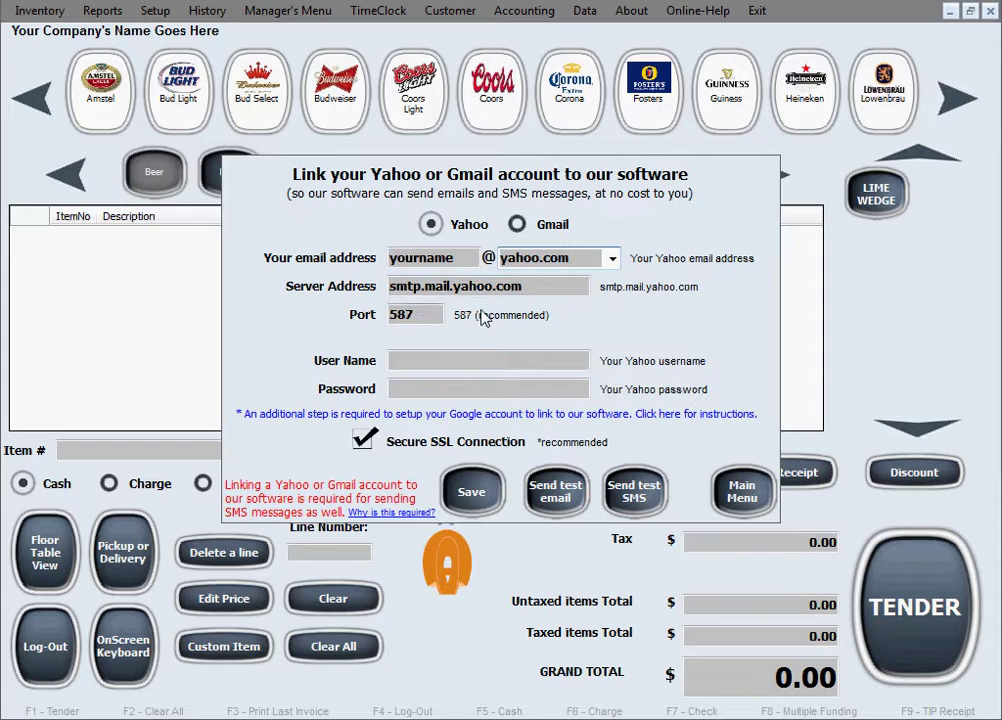
Review the Yahoo server address and the recommended port.
{"action": "left_click_drag", "start_coordinate": [535, 287], "coordinate": [390, 288]}
{"action": "left_click", "coordinate": [528, 285]}
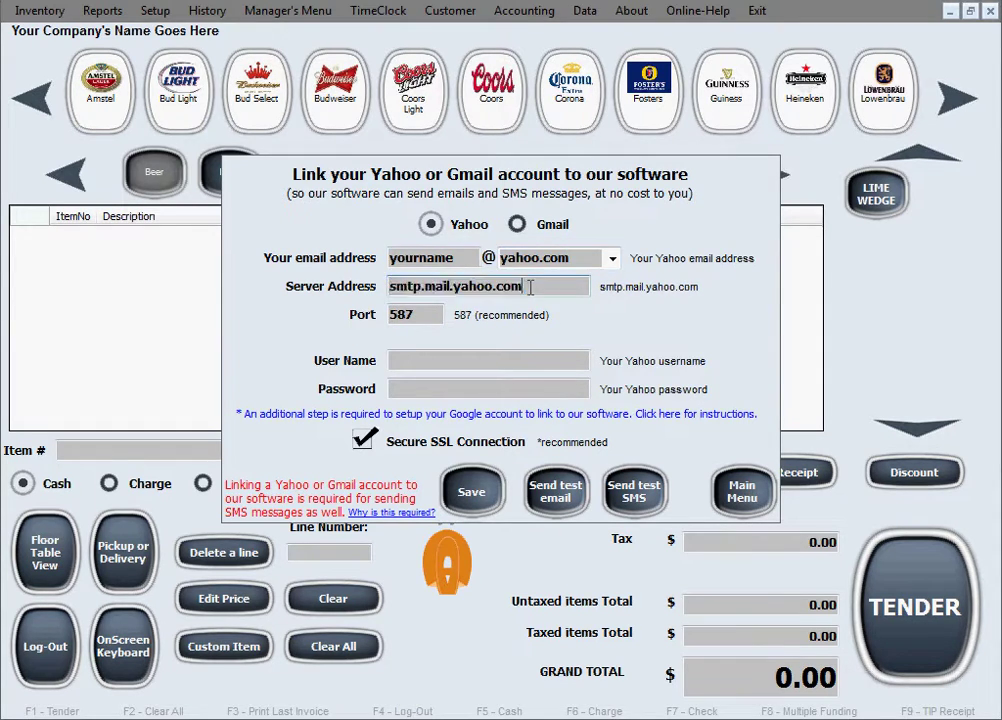
{"action": "left_click_drag", "start_coordinate": [550, 287], "coordinate": [376, 285]}
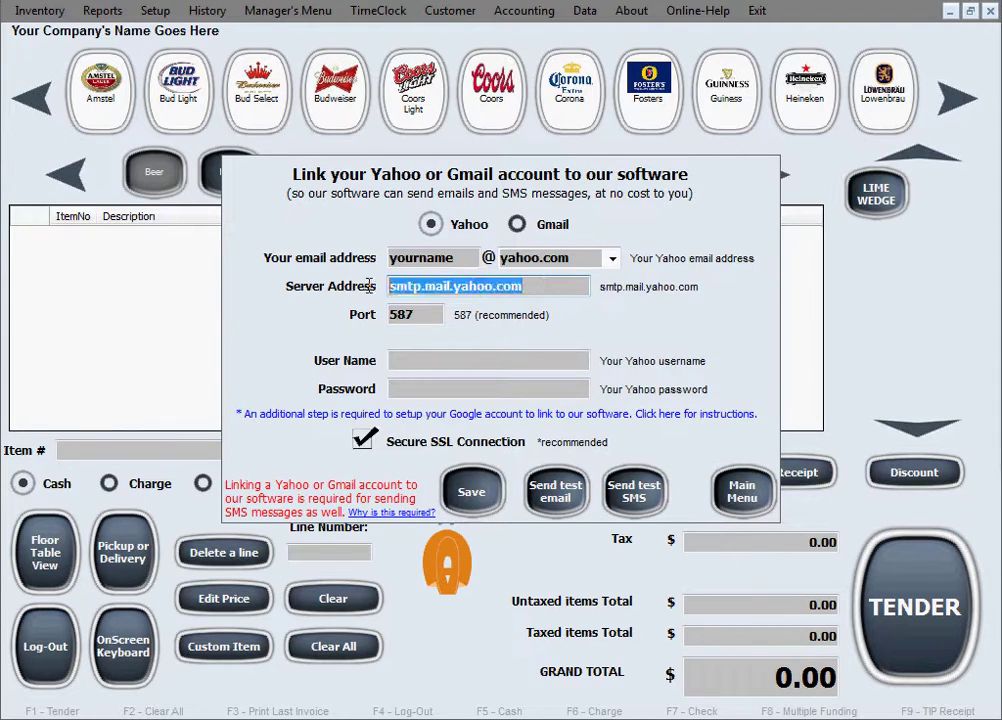
{"action": "left_click", "coordinate": [553, 290]}
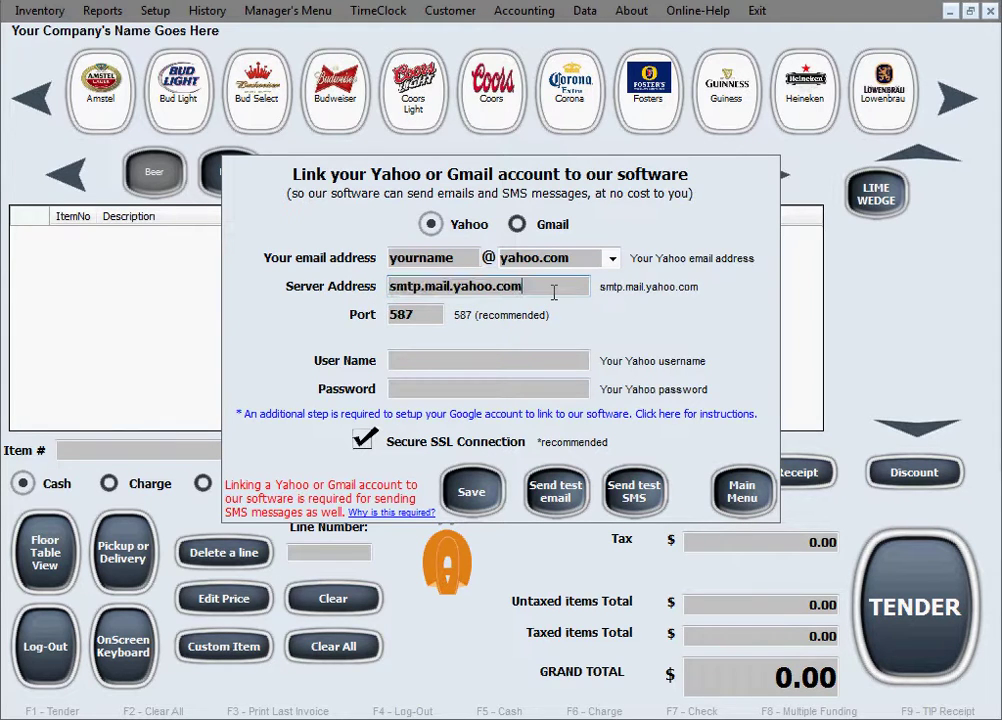
{"action": "double_click", "coordinate": [432, 315]}
{"action": "left_click", "coordinate": [430, 315]}
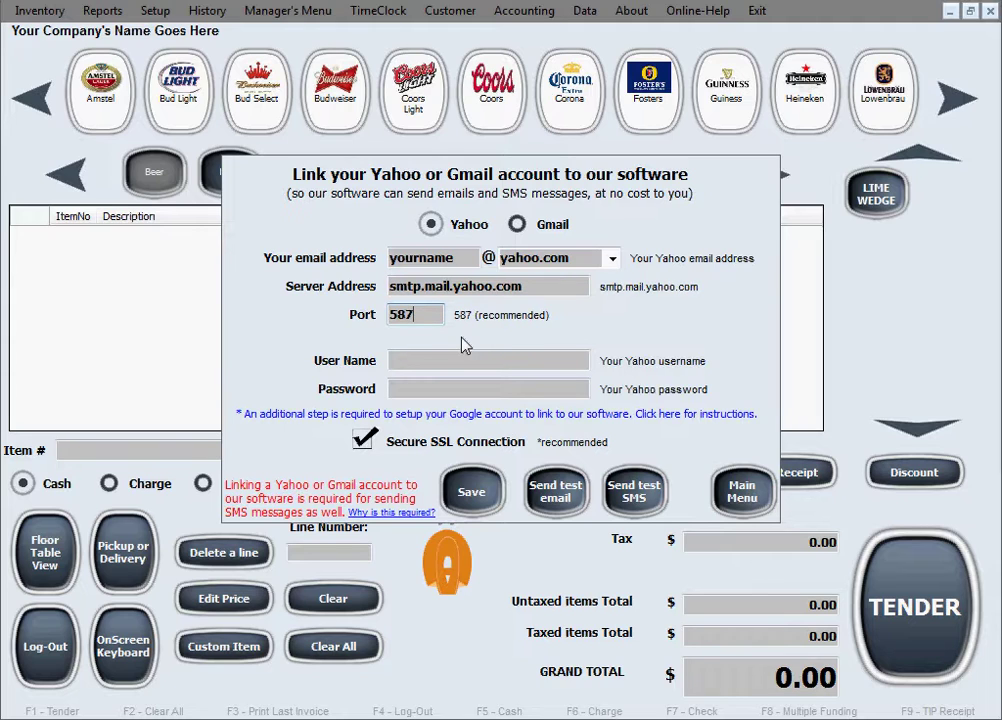
{"action": "double_click", "coordinate": [420, 315]}
{"action": "left_click", "coordinate": [427, 317]}
Fill in the Yahoo user name and the account password.
{"action": "left_click", "coordinate": [461, 358]}
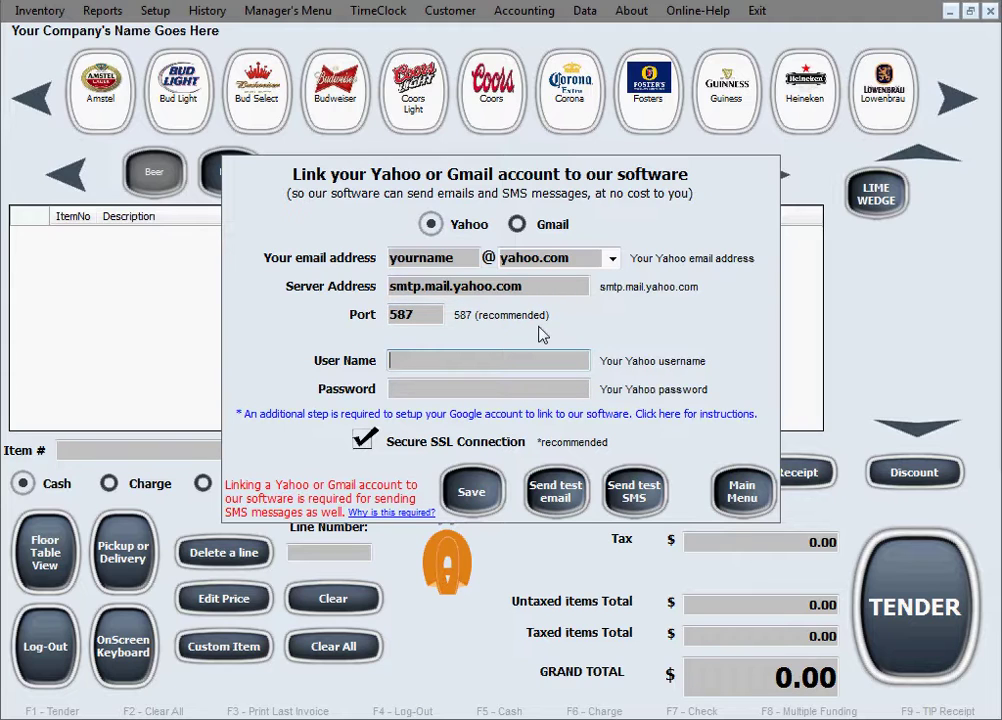
{"action": "type", "text": "yourname@yahoo.com"}
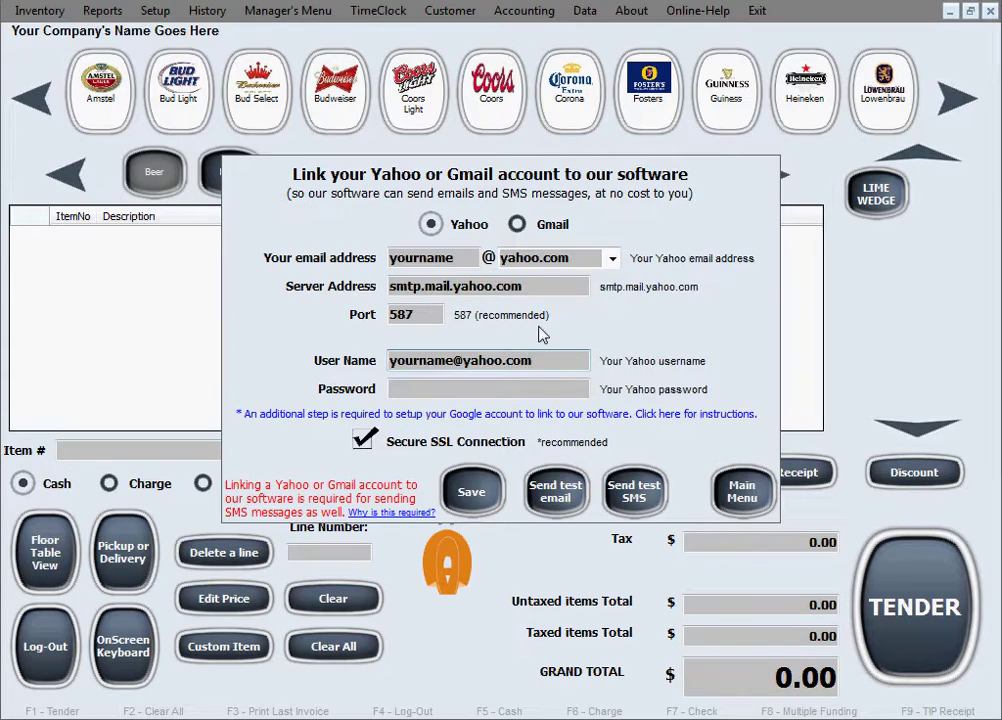
{"action": "left_click", "coordinate": [487, 388]}
{"action": "type", "text": "******"}
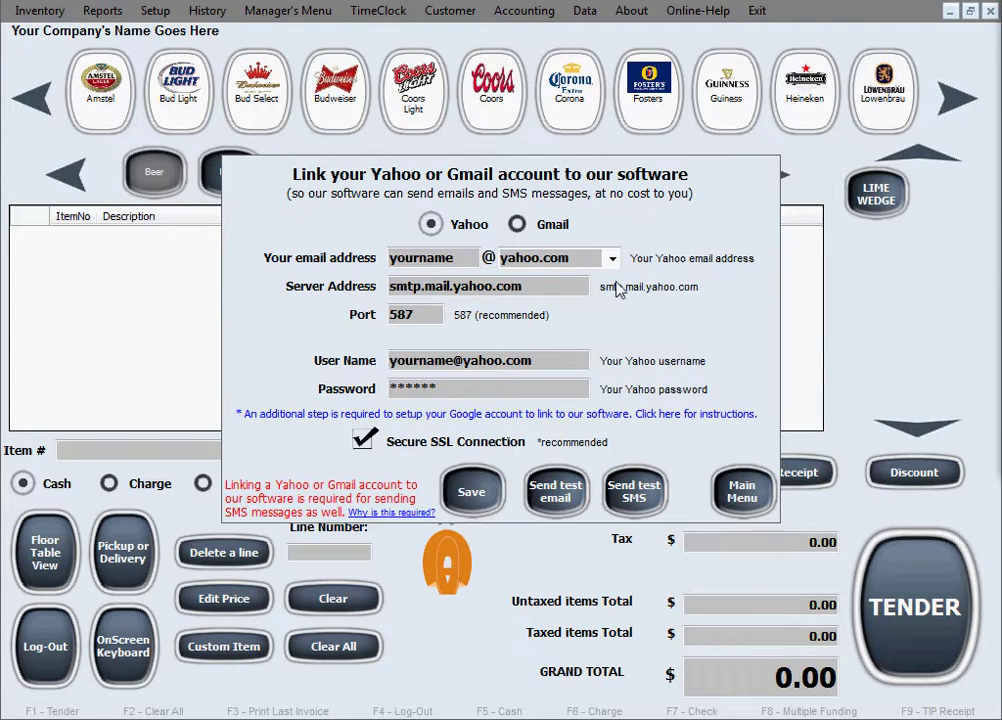
Switch the linked account type to Gmail and review its e-mail domains, server address and port.
{"action": "left_click", "coordinate": [517, 225]}
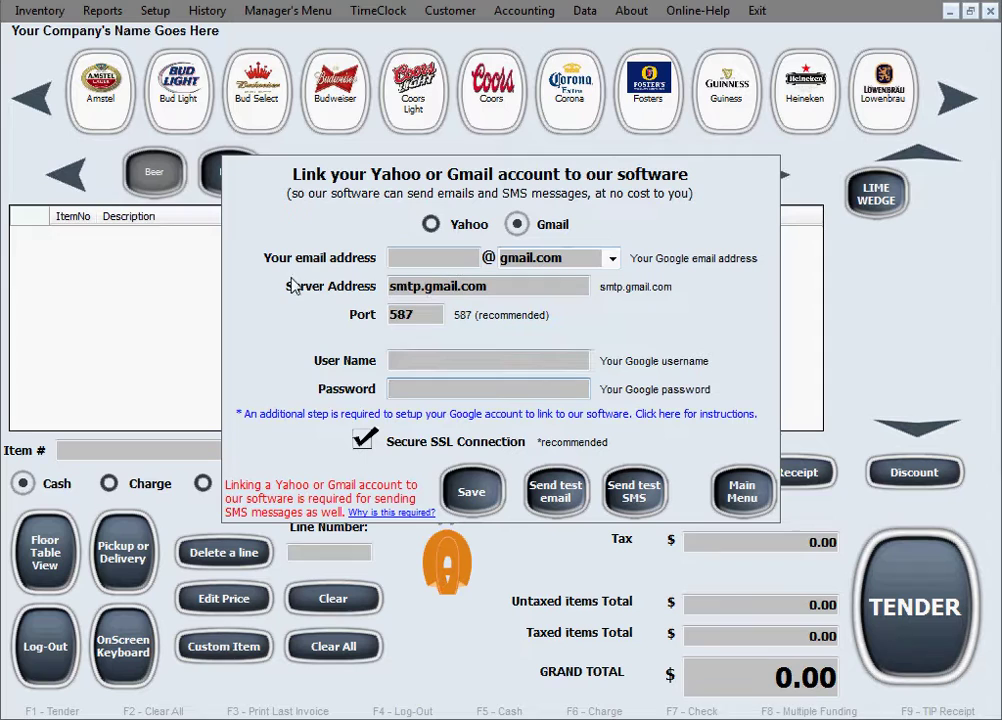
{"action": "left_click", "coordinate": [428, 265]}
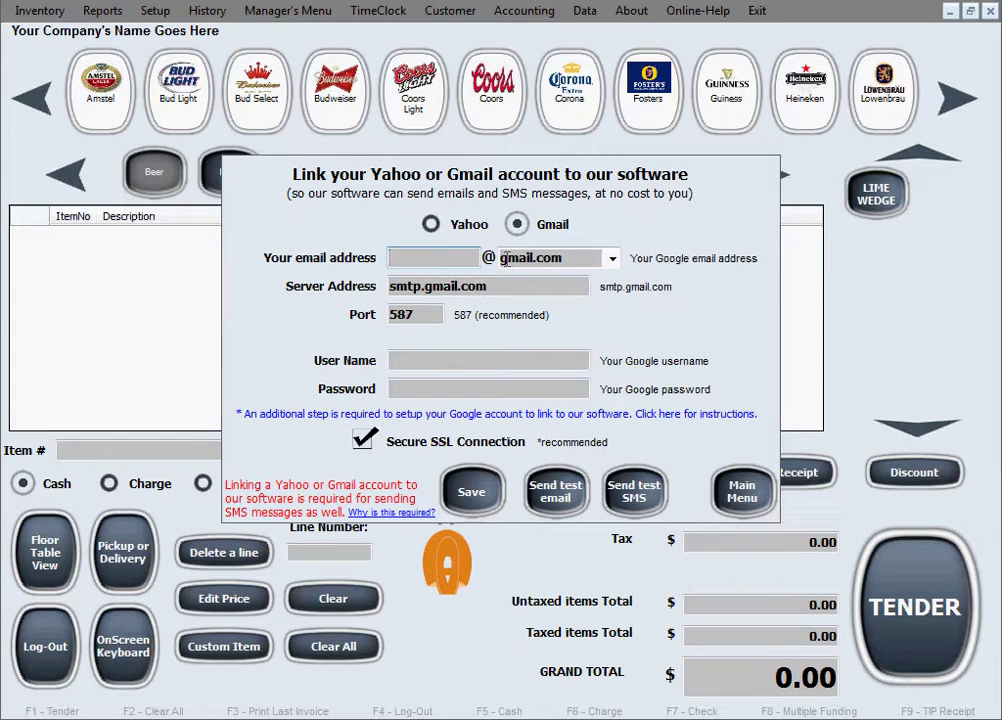
{"action": "left_click", "coordinate": [612, 259]}
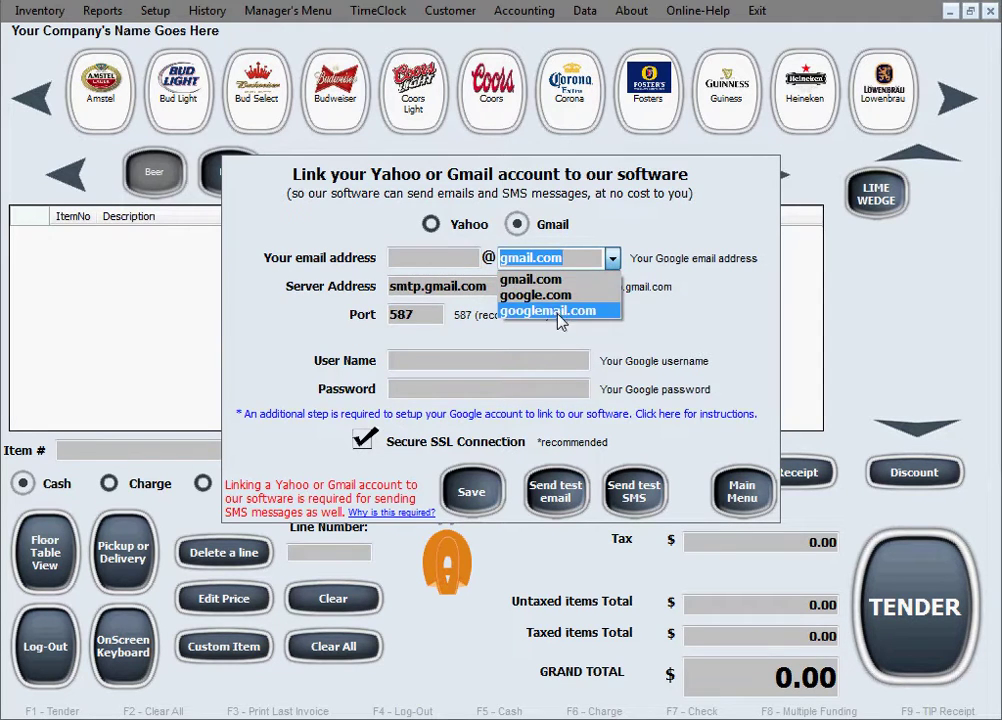
{"action": "left_click", "coordinate": [612, 259]}
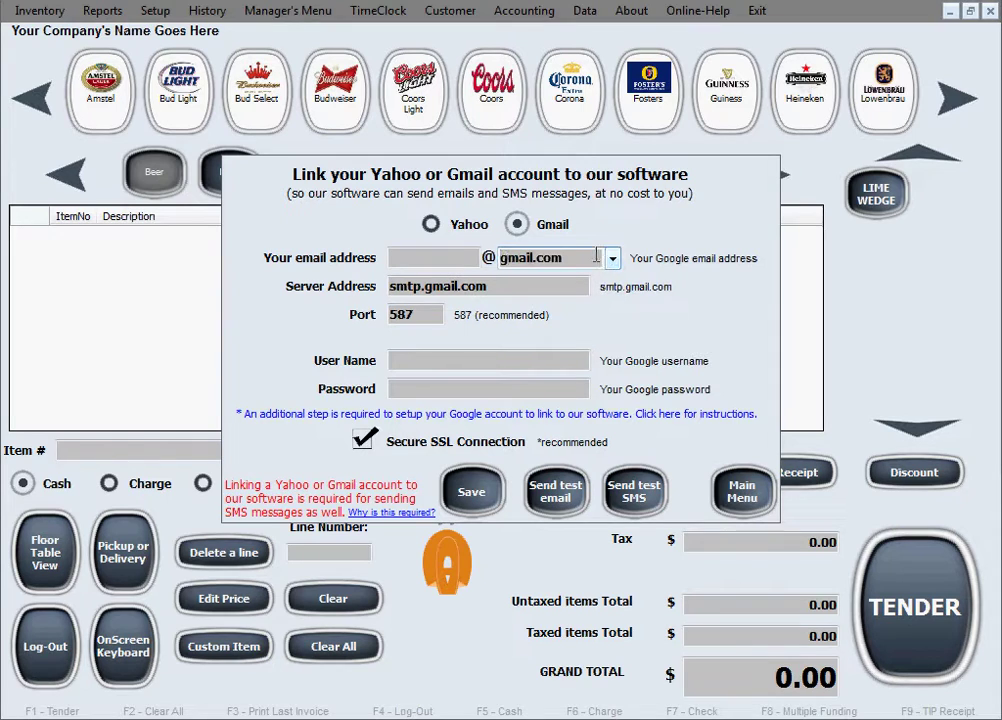
{"action": "left_click", "coordinate": [500, 286]}
{"action": "left_click", "coordinate": [497, 286]}
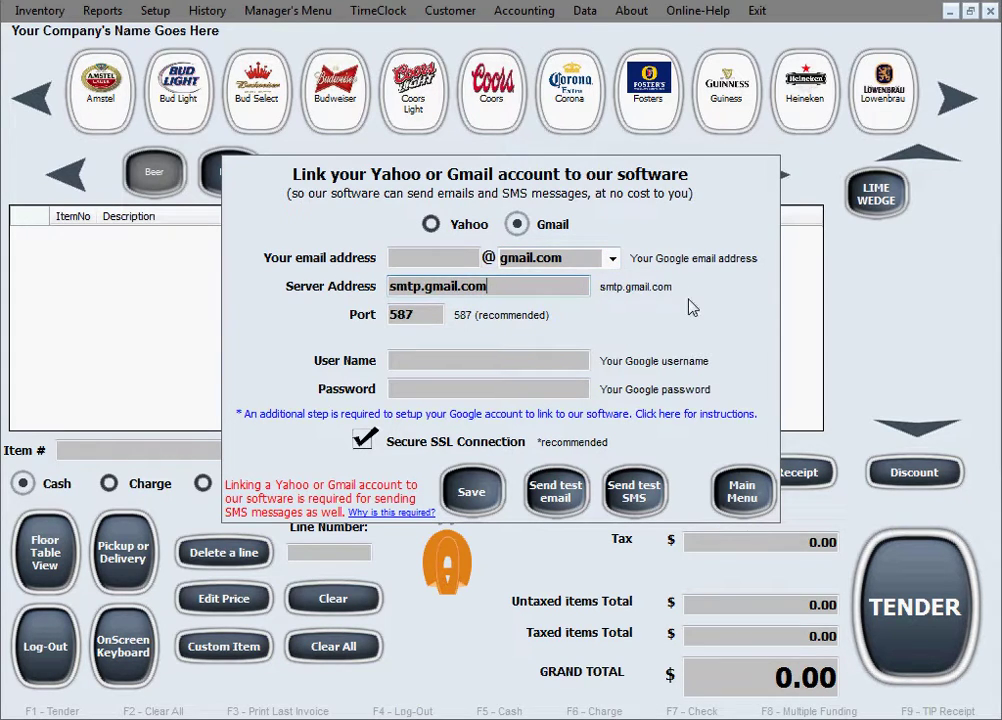
{"action": "left_click", "coordinate": [418, 314]}
{"action": "left_click", "coordinate": [414, 314]}
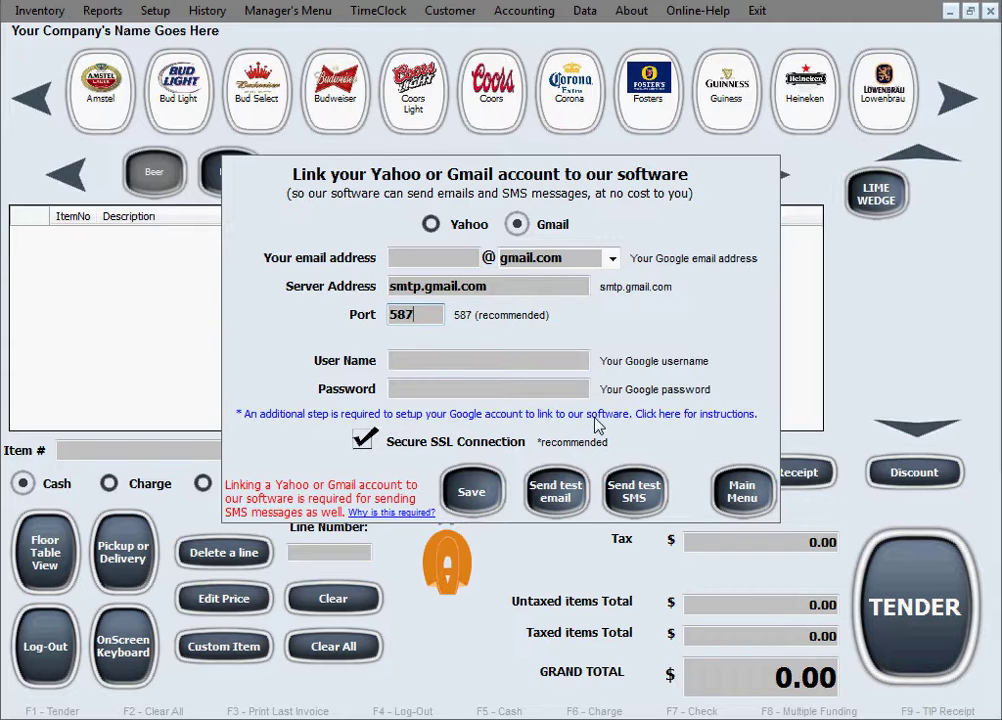
Read the instructions for linking a Google account, dismiss them and close the e-mail and SMS setup.
{"action": "left_click", "coordinate": [717, 424]}
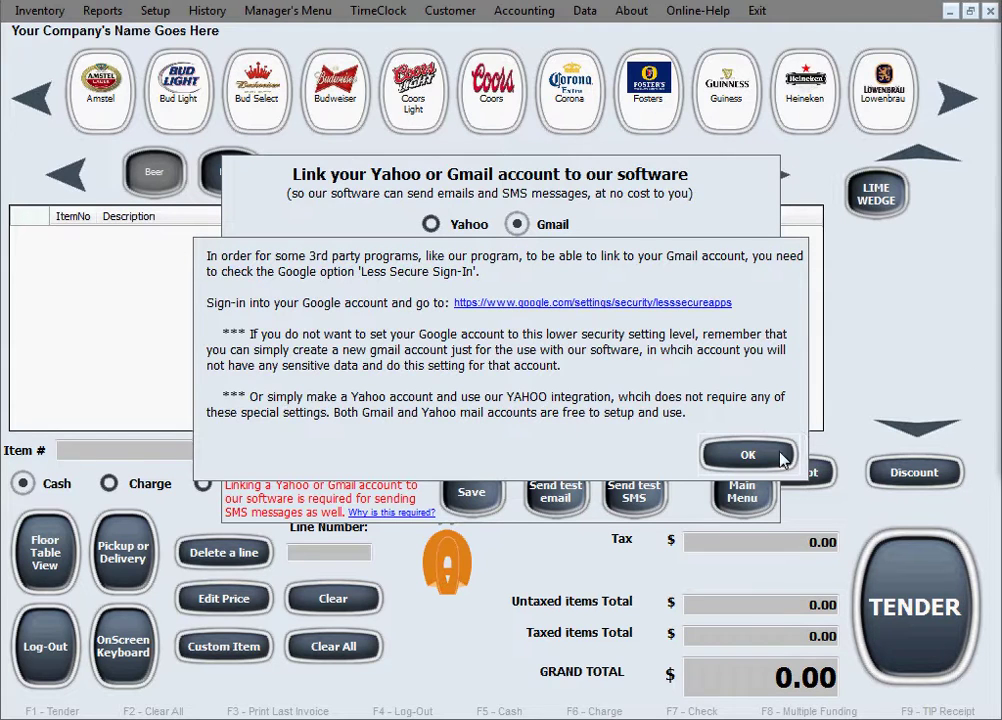
{"action": "left_click", "coordinate": [748, 455]}
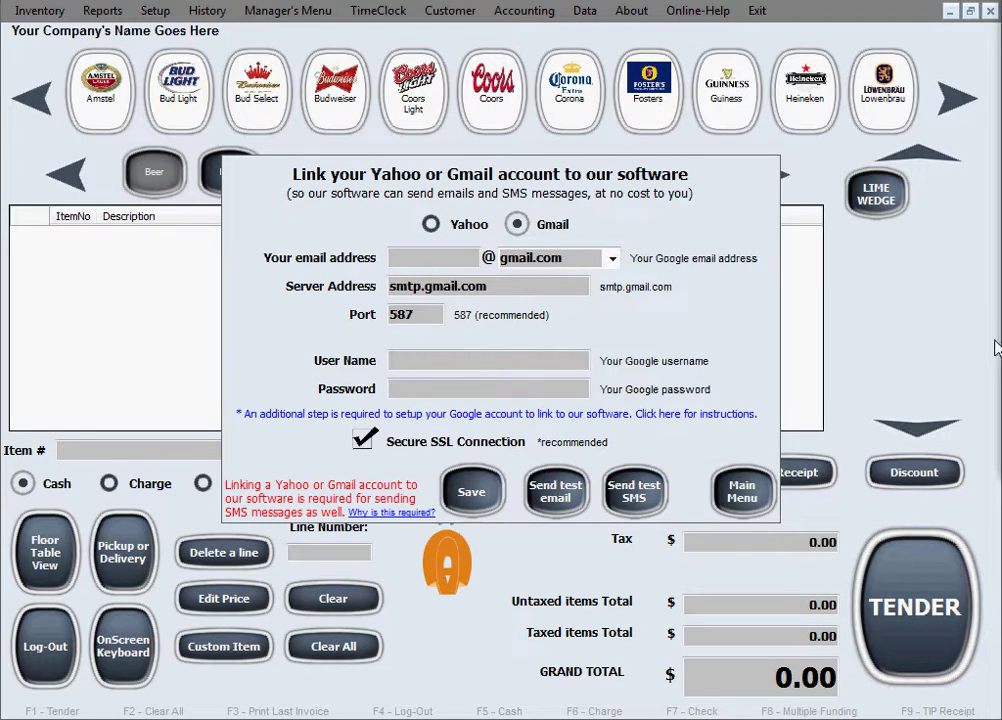
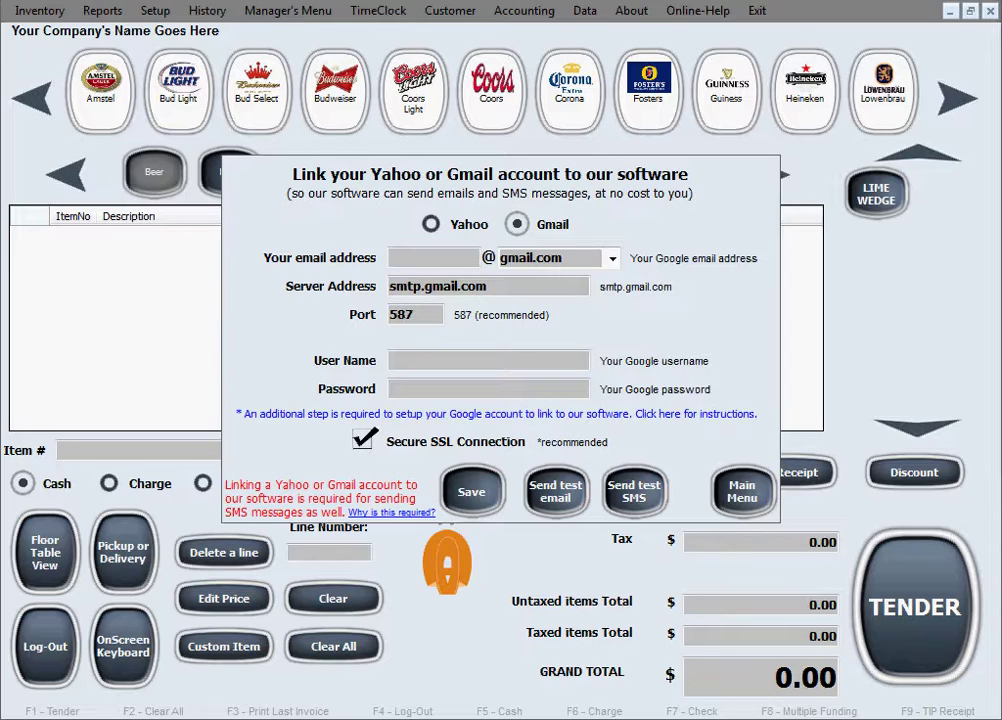
{"action": "key", "text": "Escape"}
Open the customer search, add and update form and enter the customer's cell phone number.
{"action": "left_click", "coordinate": [455, 20]}
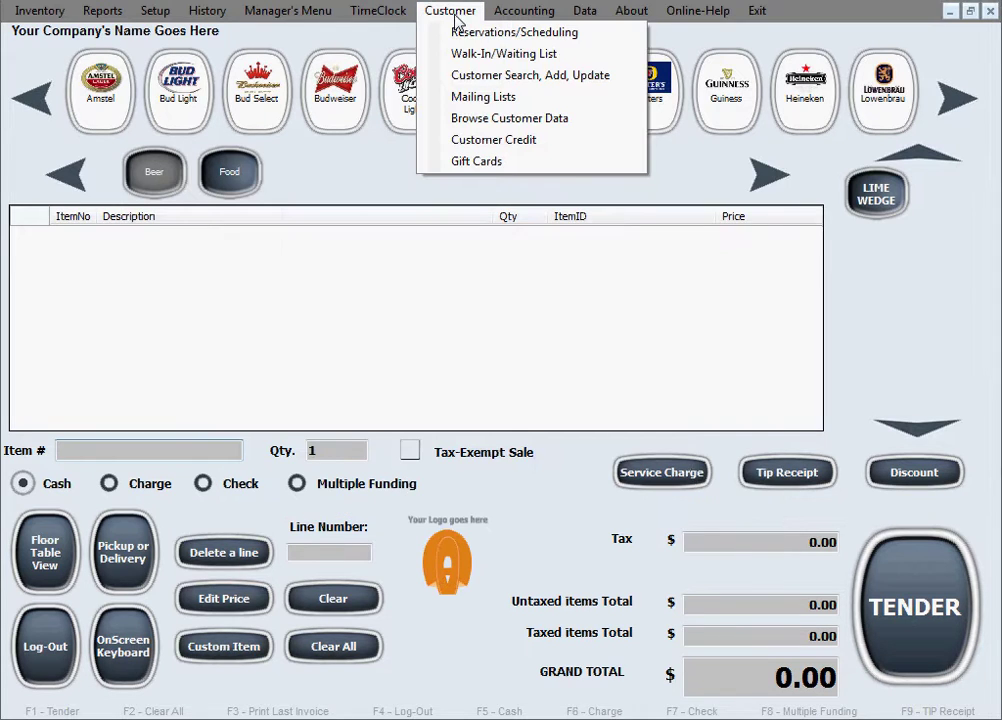
{"action": "left_click", "coordinate": [464, 77]}
{"action": "left_click", "coordinate": [127, 342]}
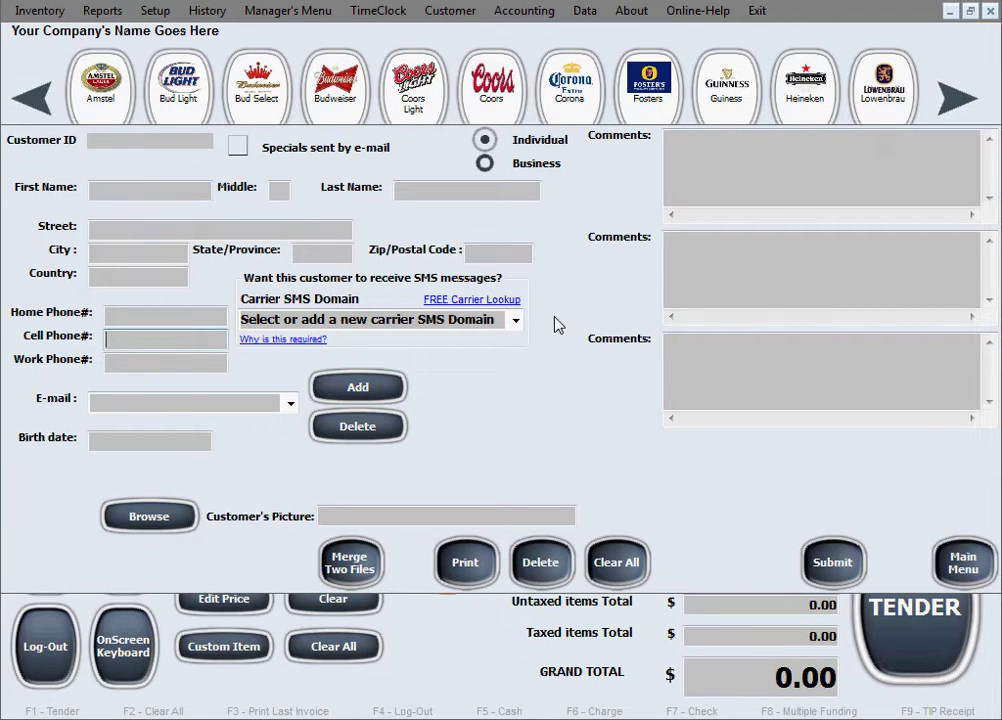
{"action": "type", "text": "123-456-7890"}
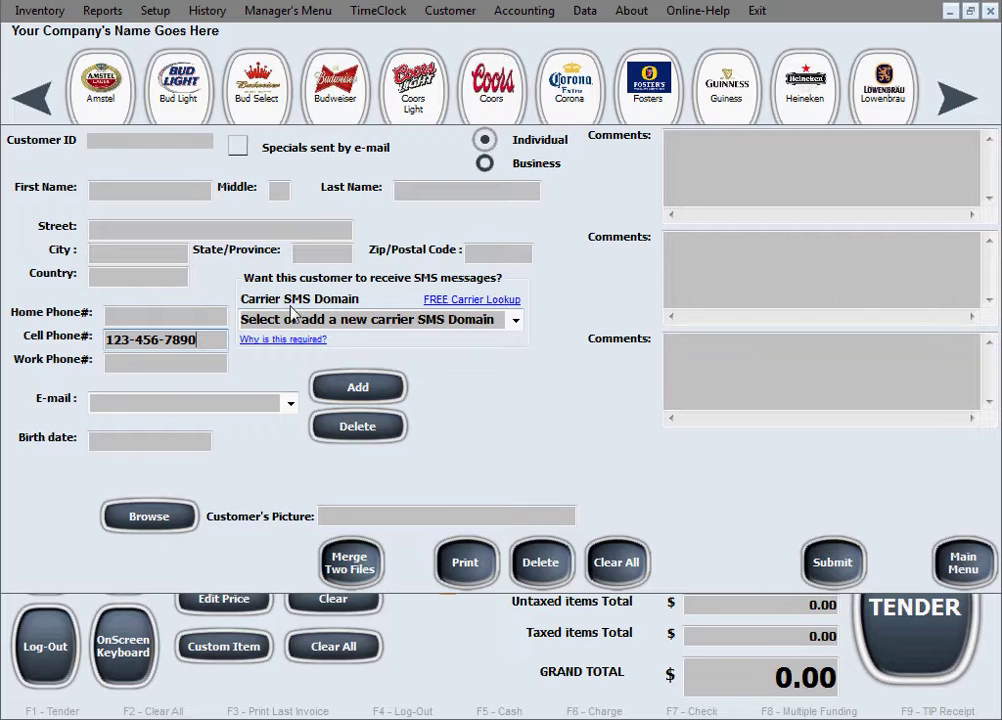
Browse the list of carrier SMS domains and open the free carrier lookup.
{"action": "left_click", "coordinate": [514, 322]}
{"action": "left_click", "coordinate": [514, 322]}
{"action": "scroll", "coordinate": [481, 369], "scroll_direction": "down", "scroll_amount": 5}
{"action": "scroll", "coordinate": [481, 369], "scroll_direction": "up", "scroll_amount": 5}
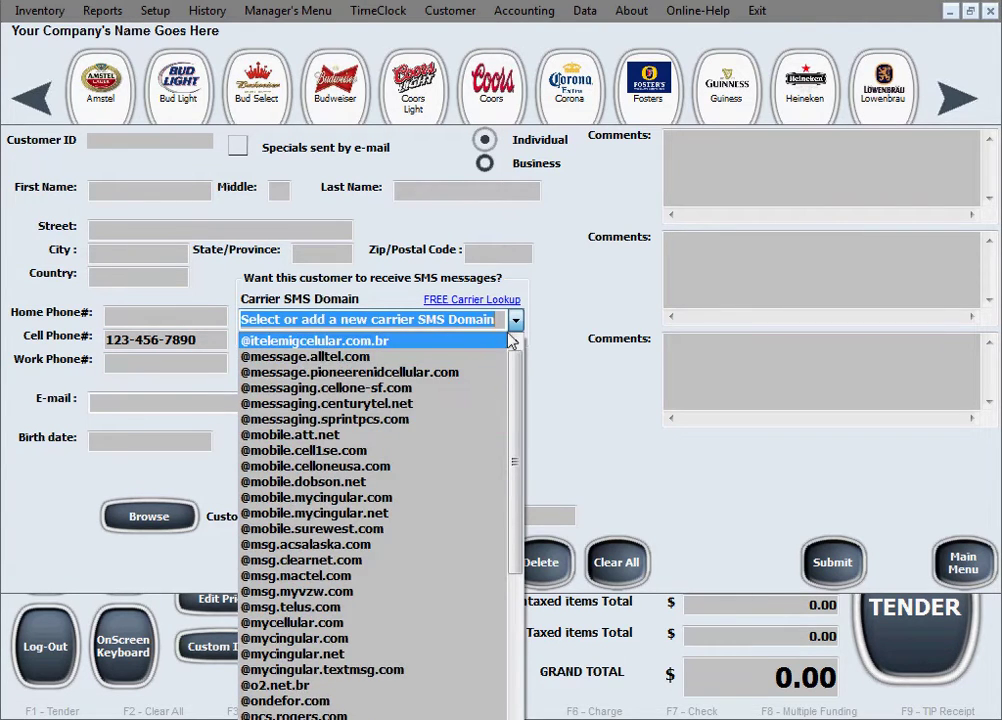
{"action": "left_click", "coordinate": [514, 321]}
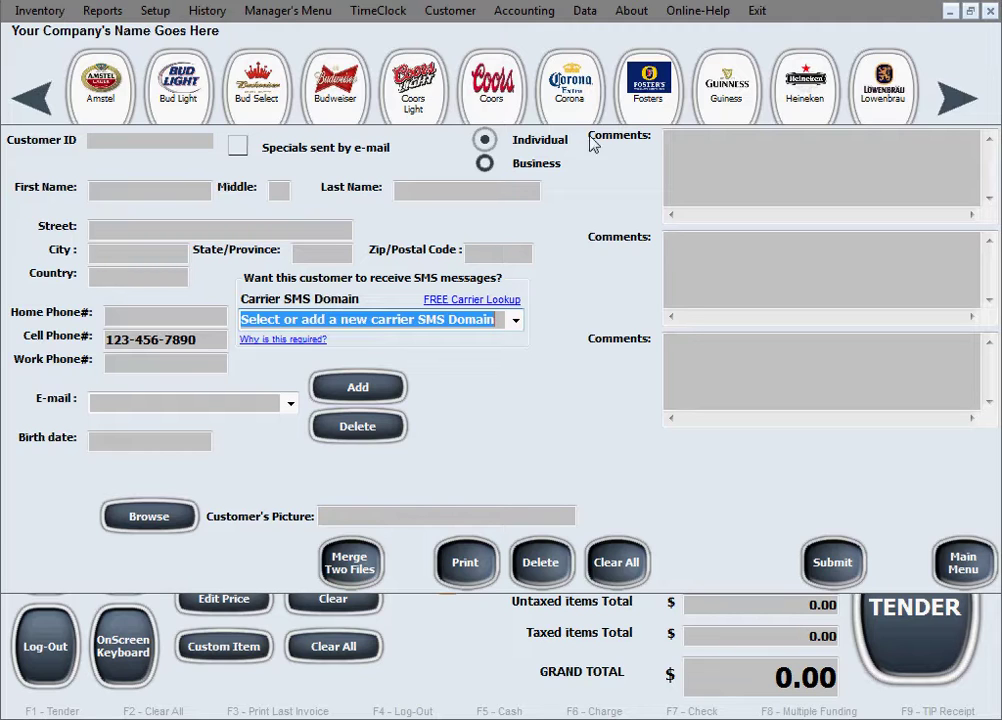
{"action": "left_click", "coordinate": [484, 306]}
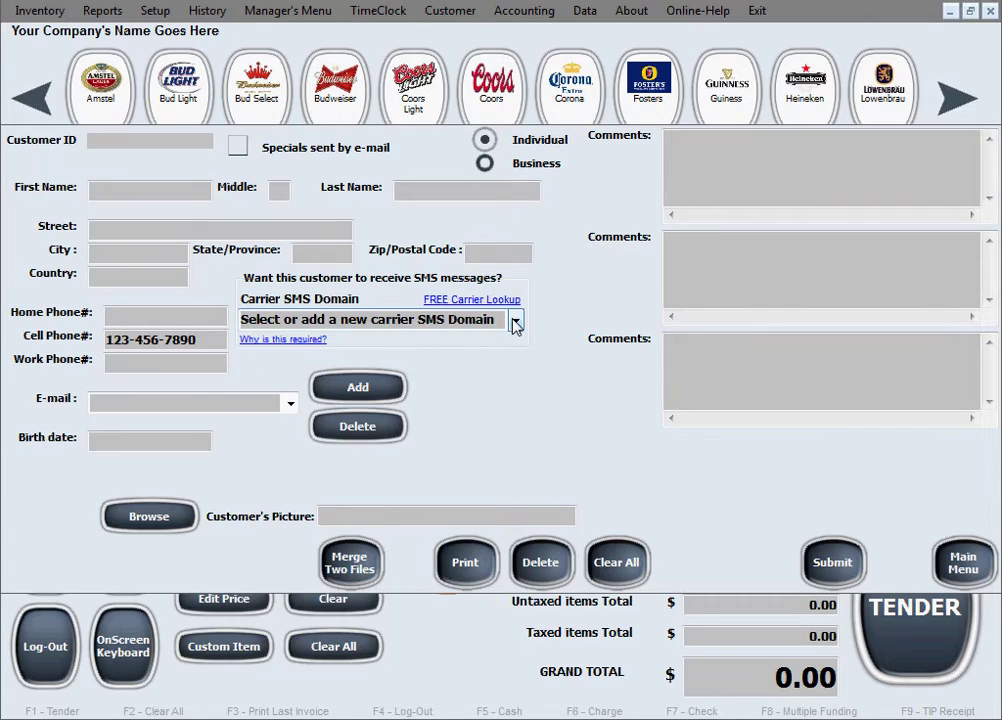
{"action": "left_click", "coordinate": [514, 321]}
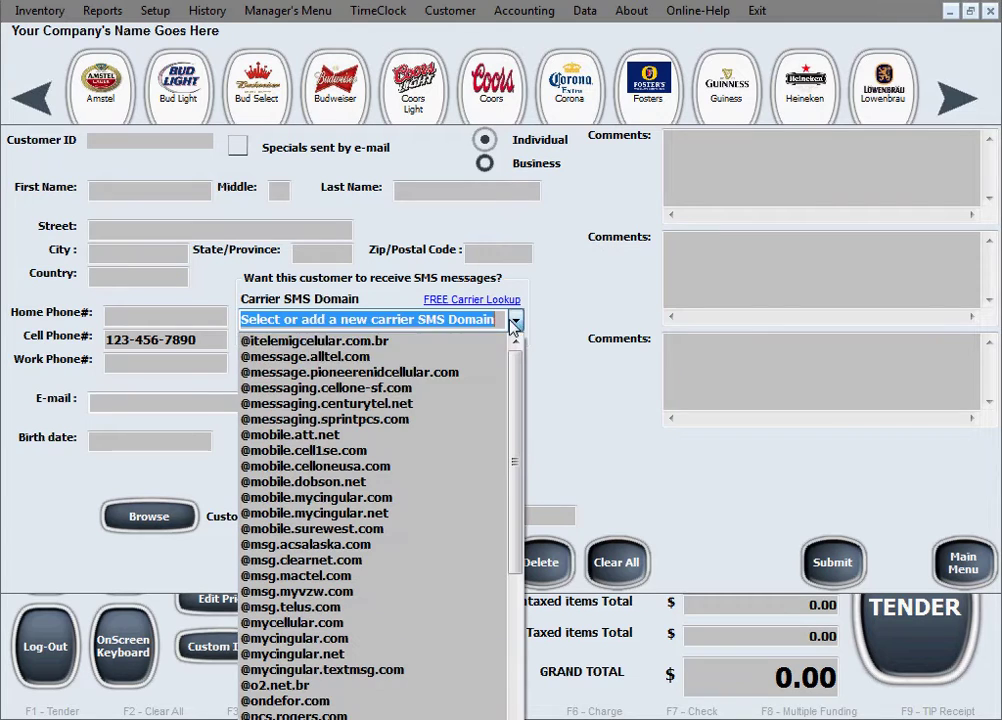
{"action": "left_click", "coordinate": [452, 419]}
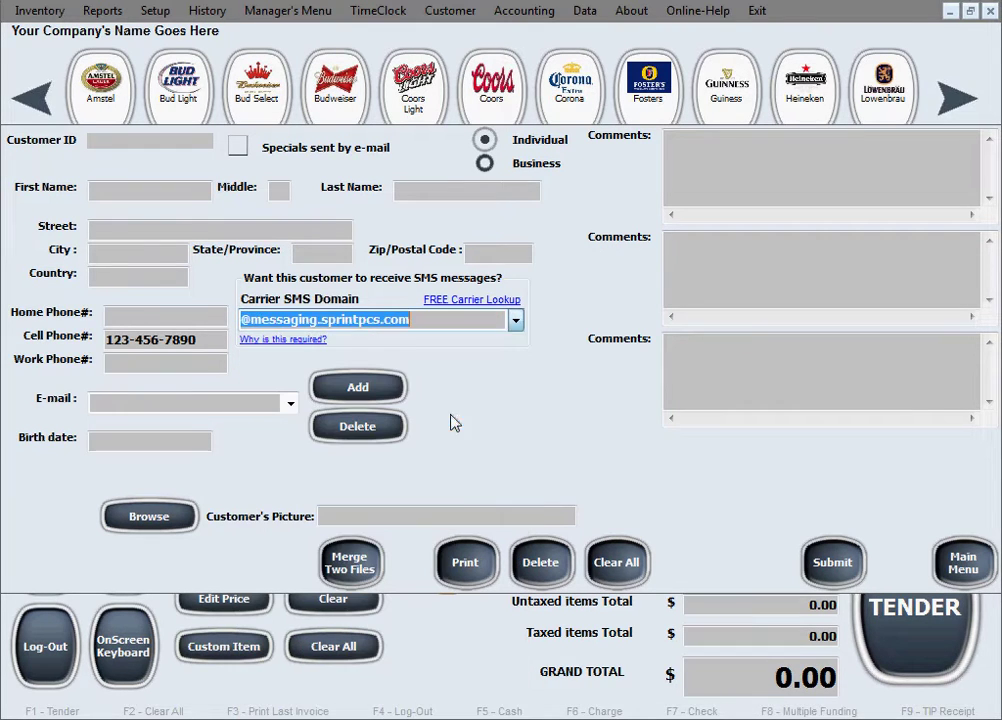
{"action": "left_click", "coordinate": [456, 322]}
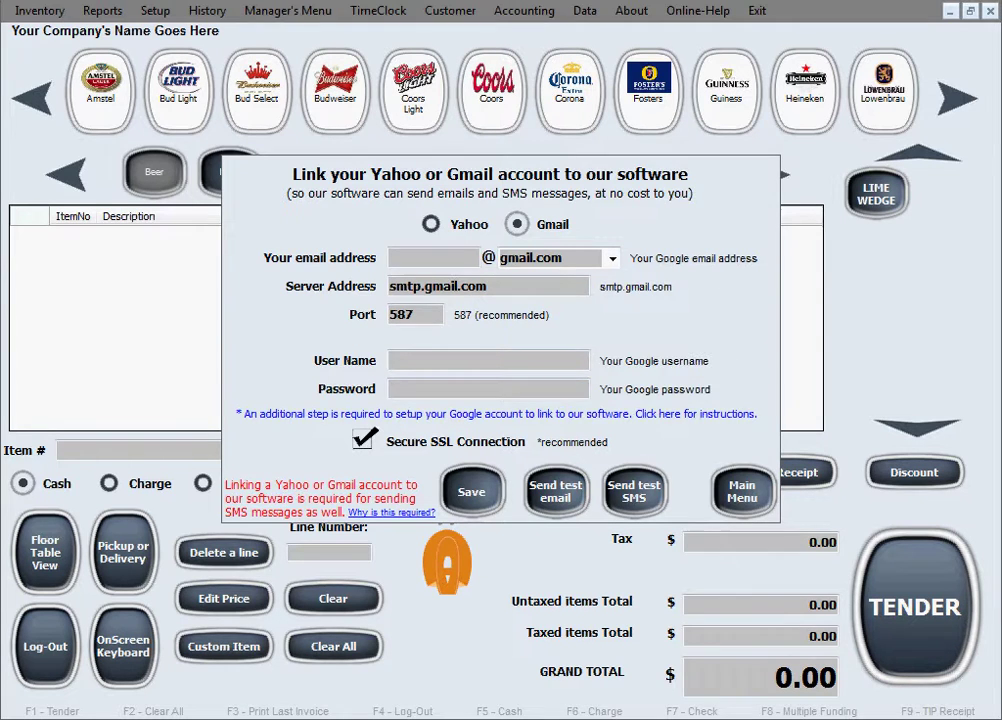
Close the Yahoo or Gmail account linking window and return to the main sales screen.
{"action": "key", "text": "Escape"}
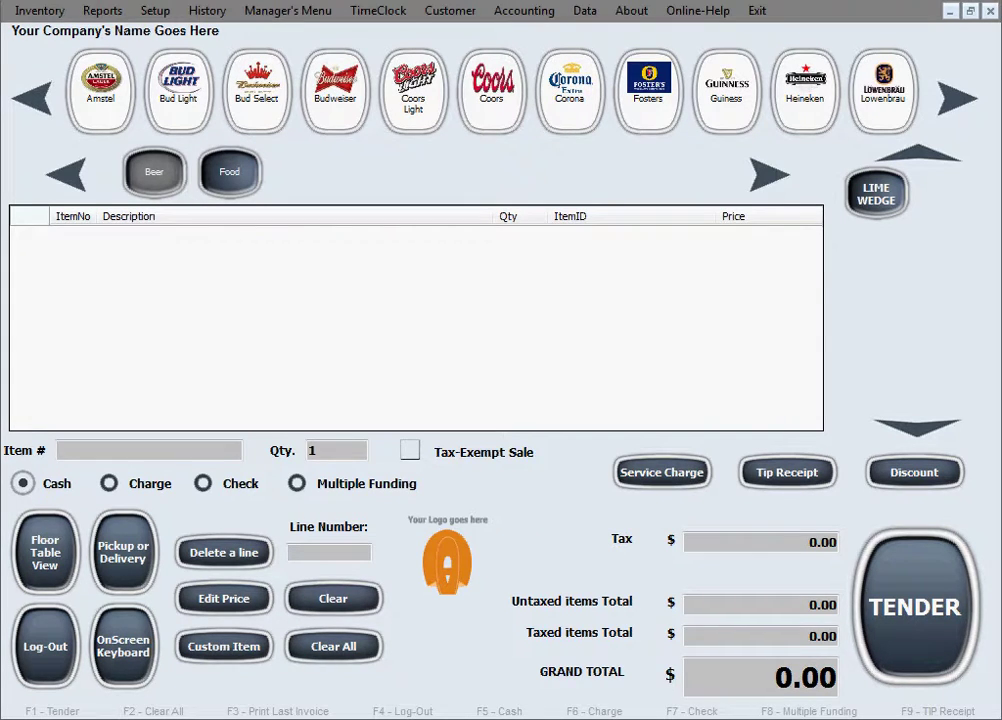